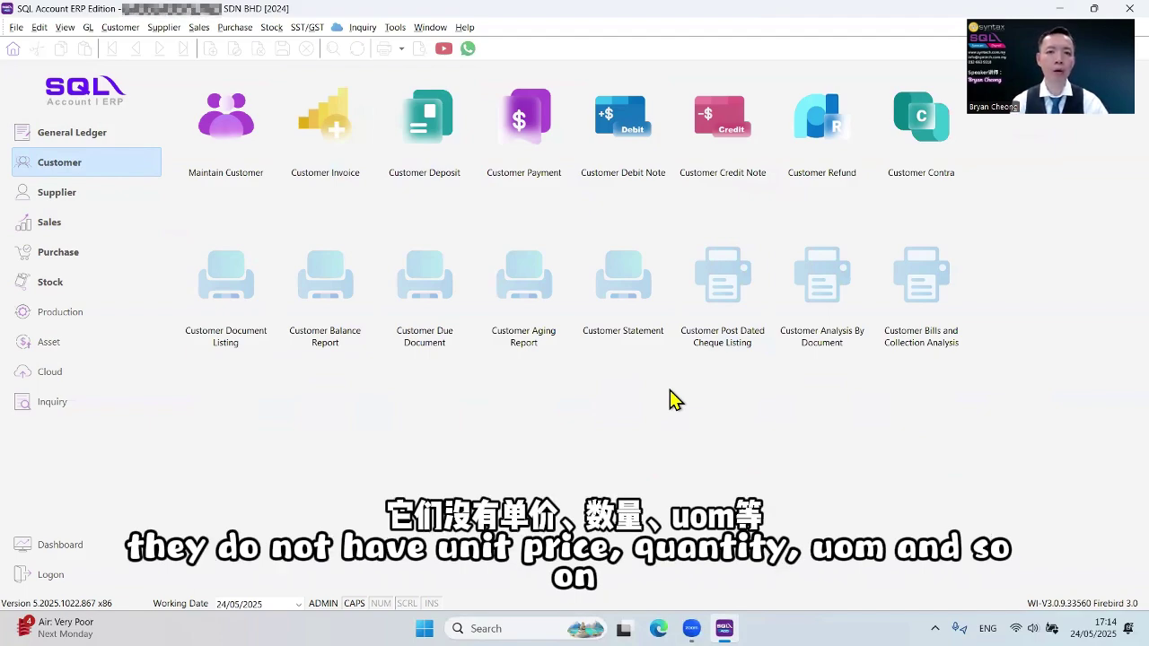
- Start a new sales invoice for the customer SYNTAX STUDIO SDN BHD
left_click(77, 225)
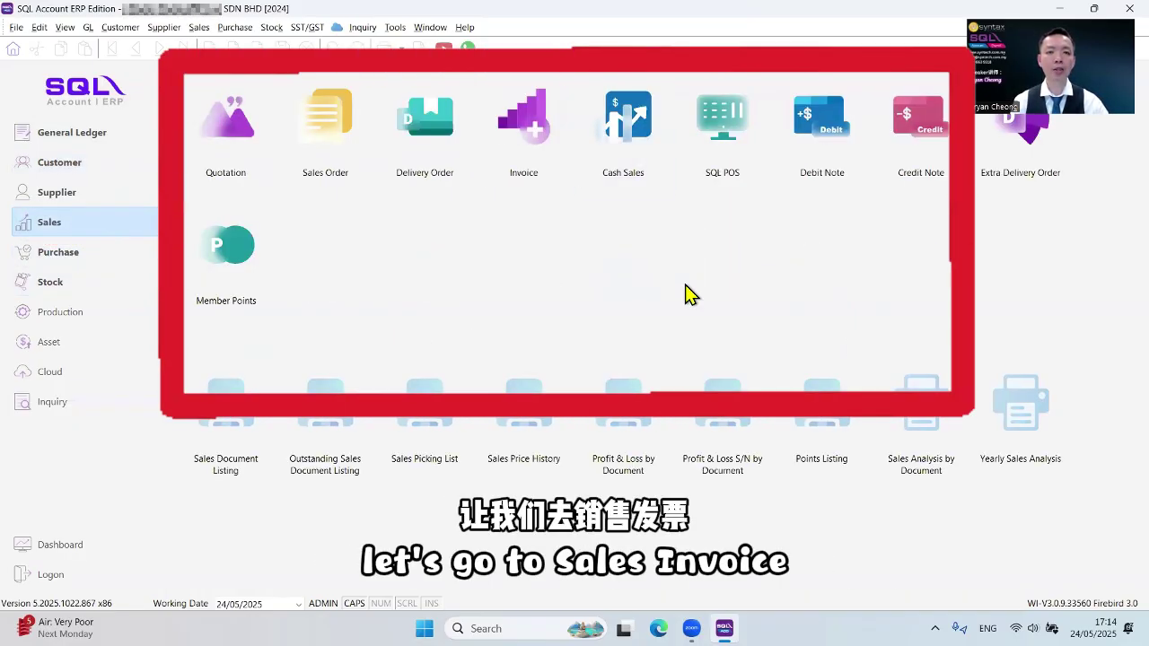
left_click(541, 144)
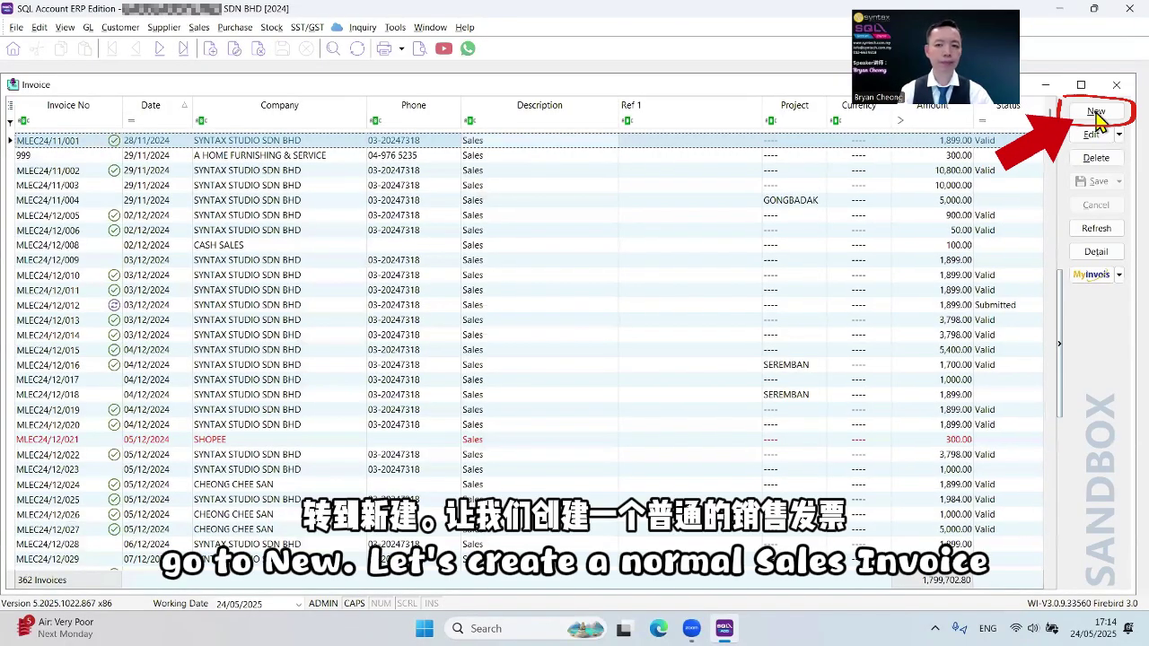
left_click(1097, 113)
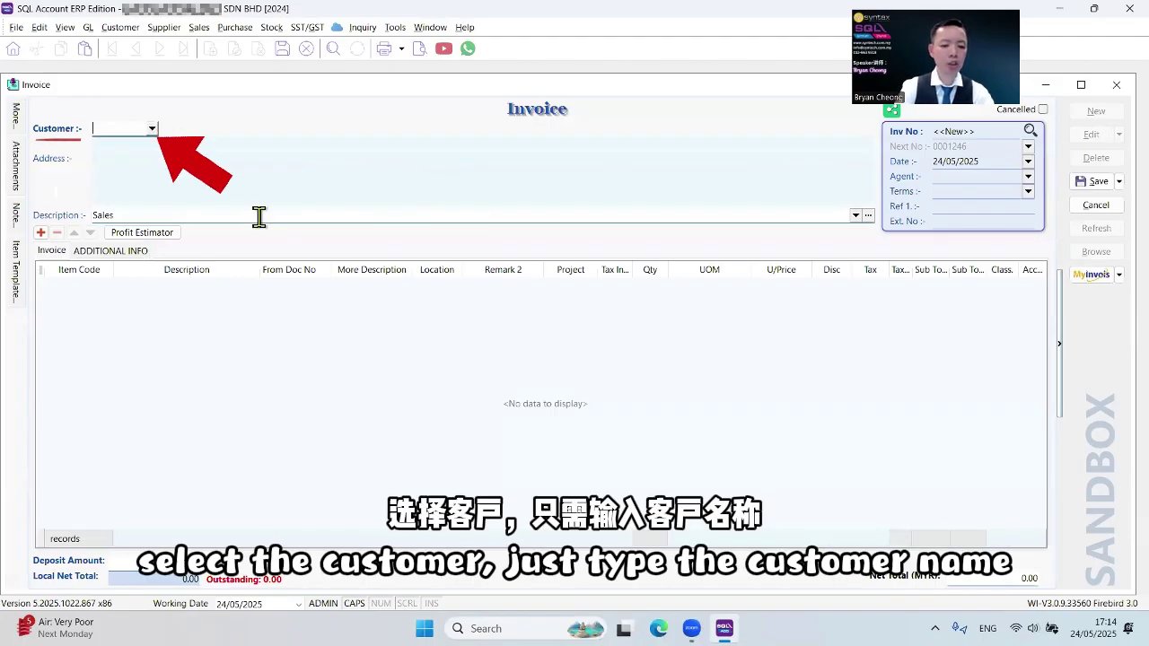
type("SYNT")
key("Return")
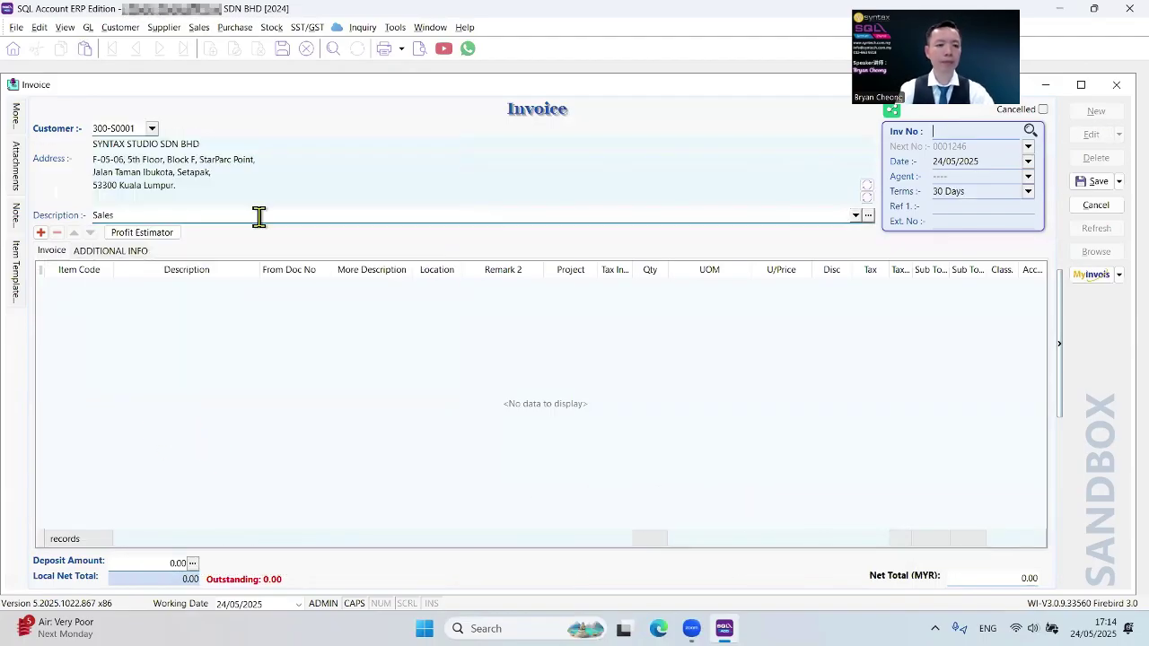
- Add the item SQL ACCOUNTING BASIC to the invoice and save it
left_click(74, 297)
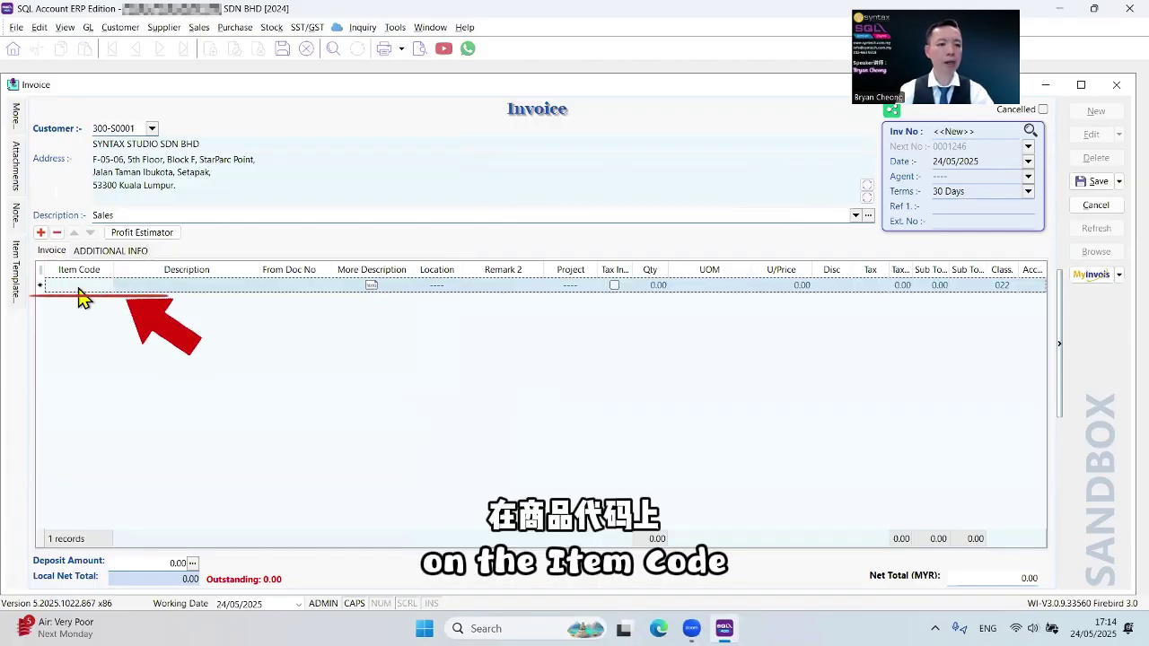
type("SQL")
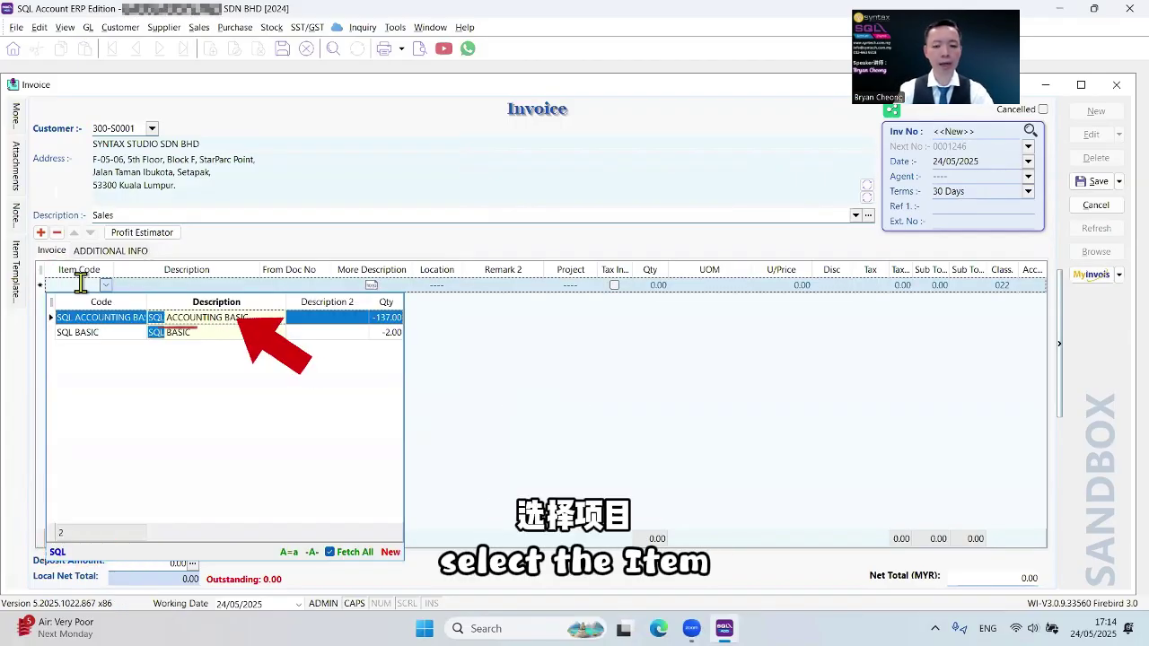
key("Return")
left_click(1094, 181)
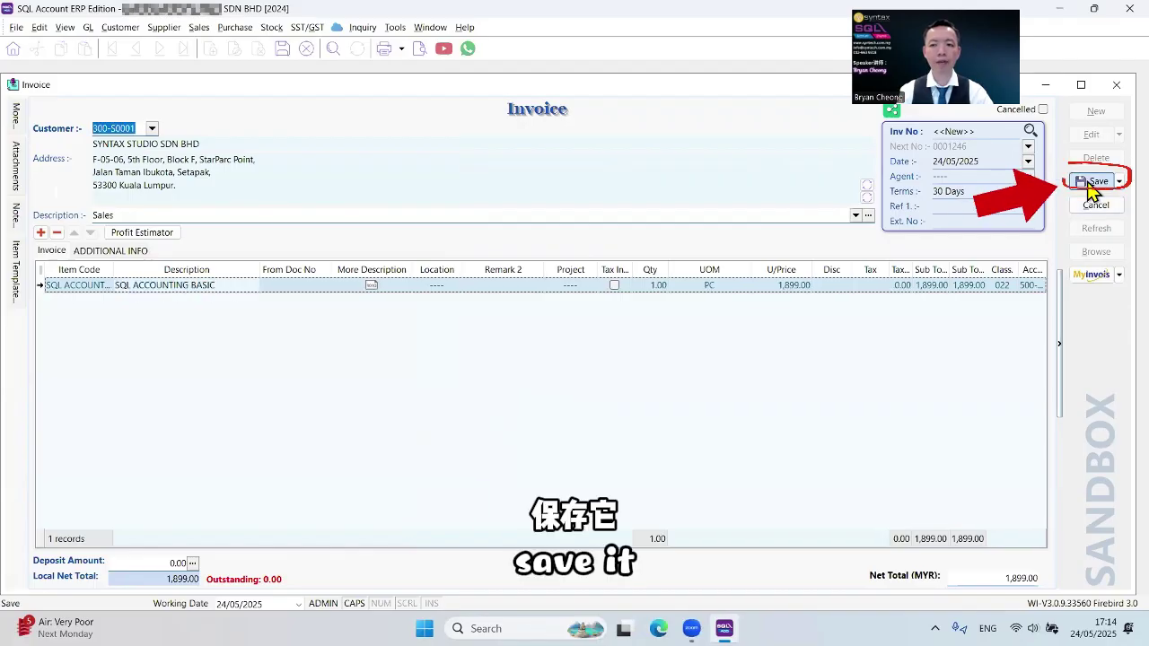
- Submit the saved invoice as a sandbox e-invoice and review its MyInvois status details
left_click(1113, 277)
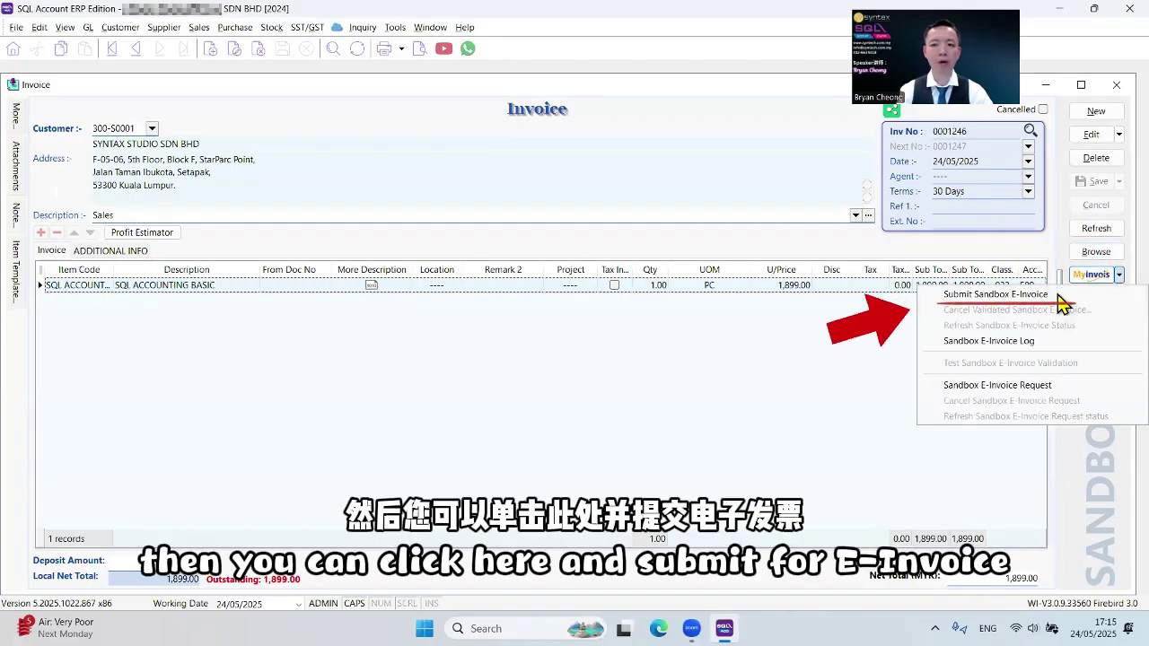
left_click(1059, 304)
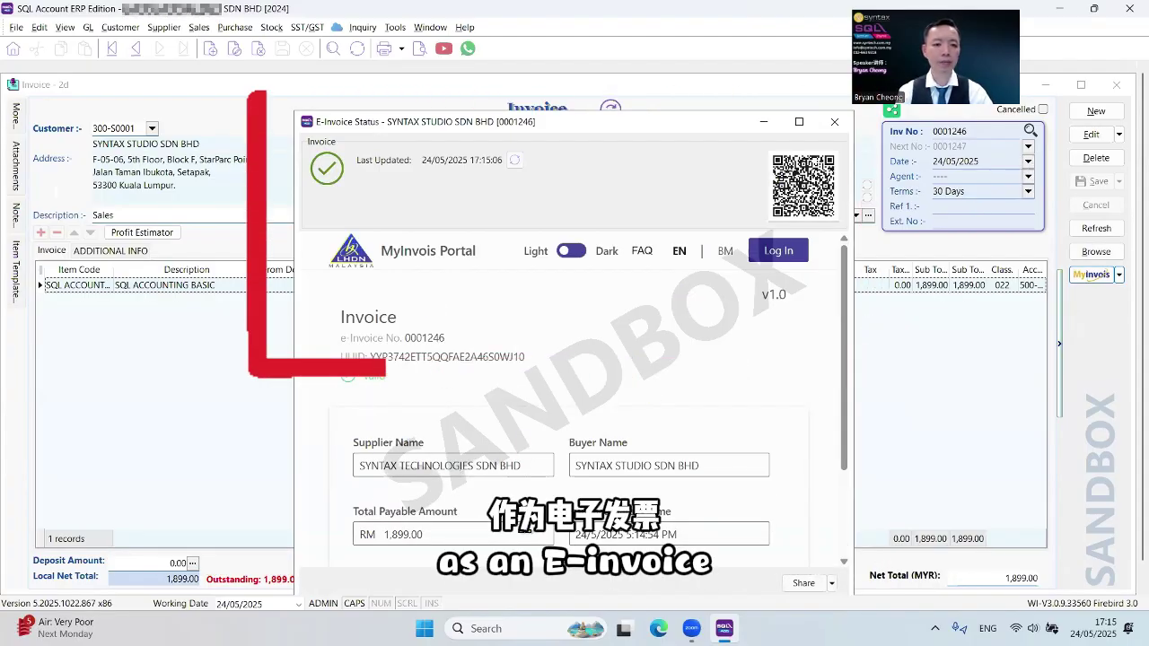
left_click_drag(660, 121, 608, 56)
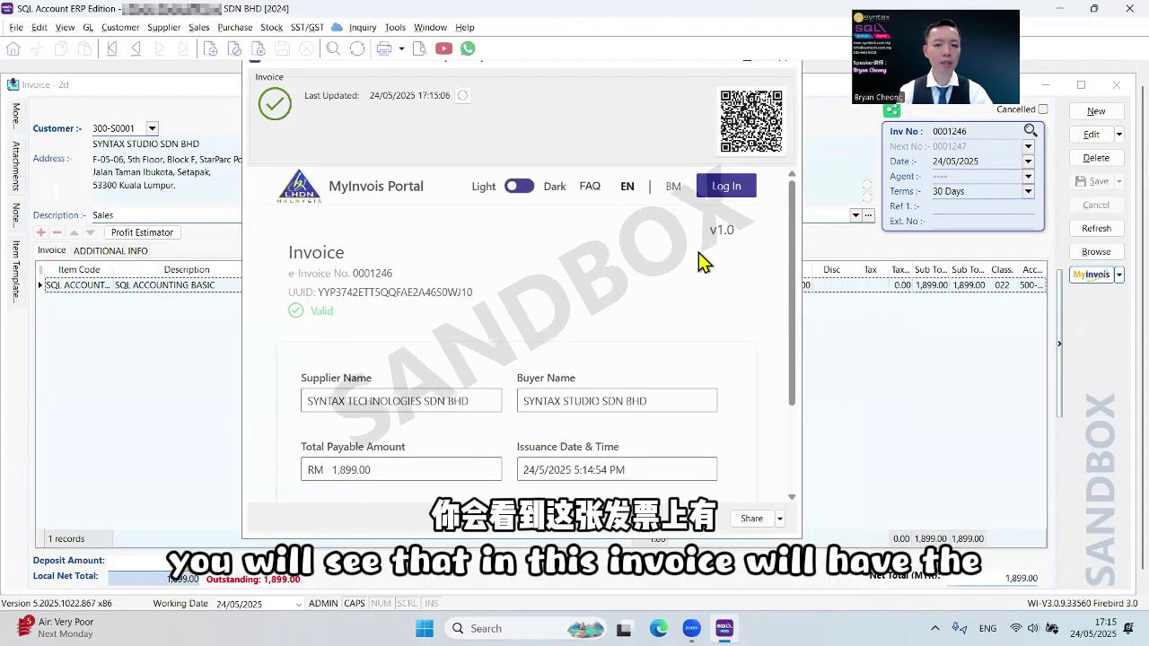
left_click_drag(792, 239, 792, 283)
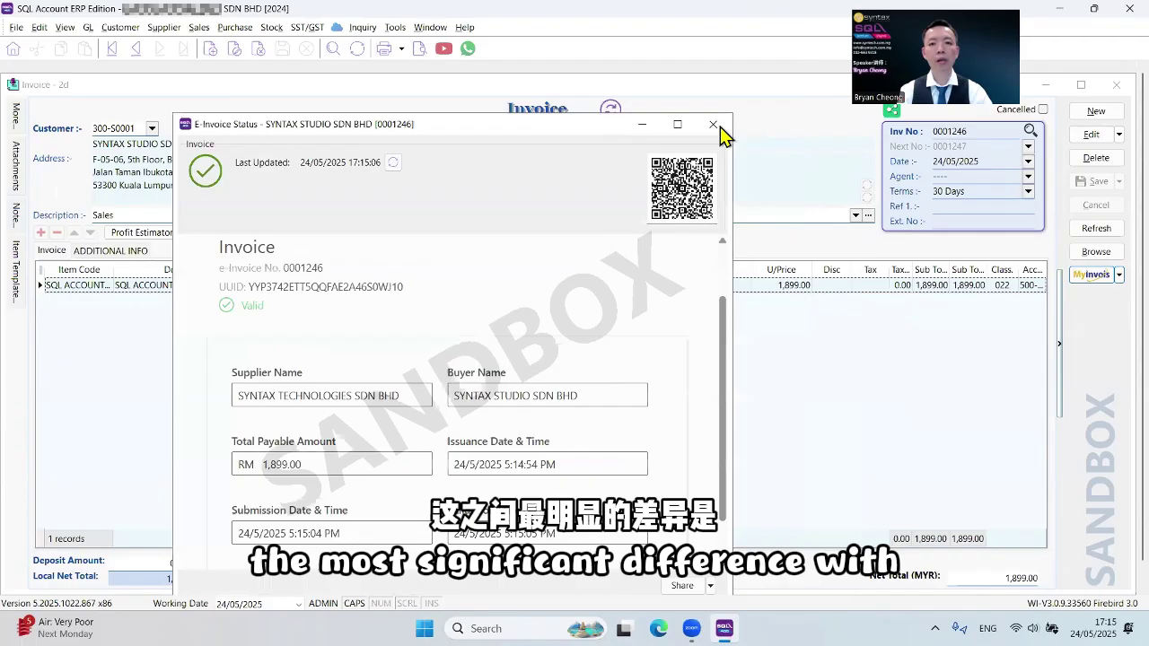
left_click(714, 124)
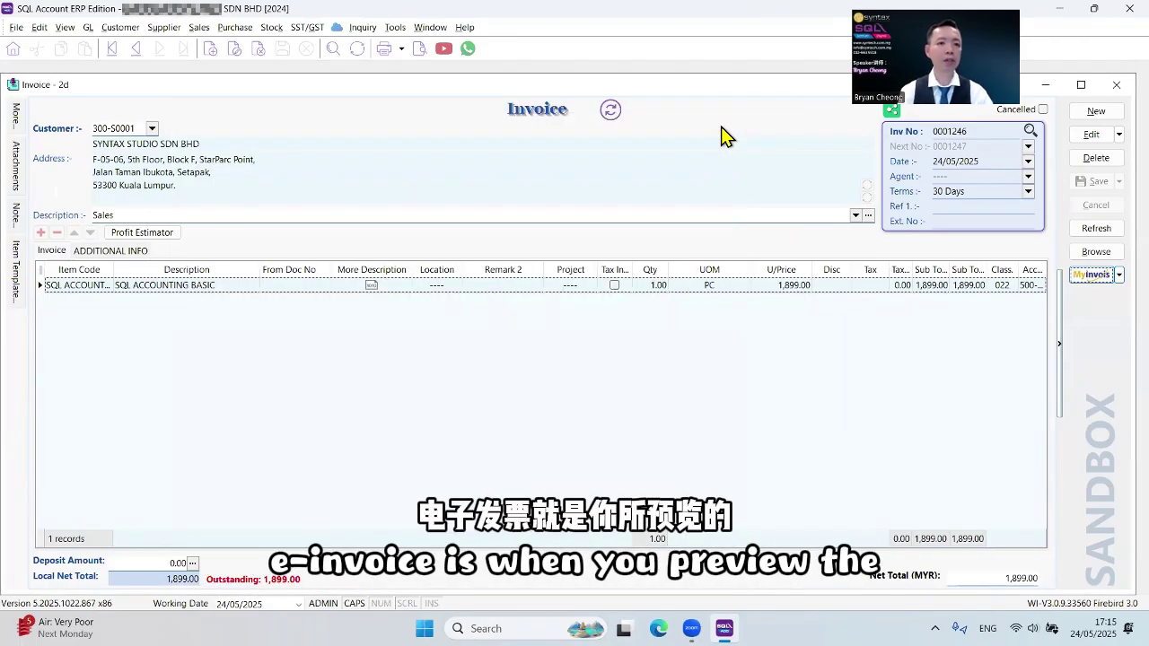
- Preview the submitted invoice with the Sales Invoice 3 (Simple) report to examine its QR code
left_click(419, 50)
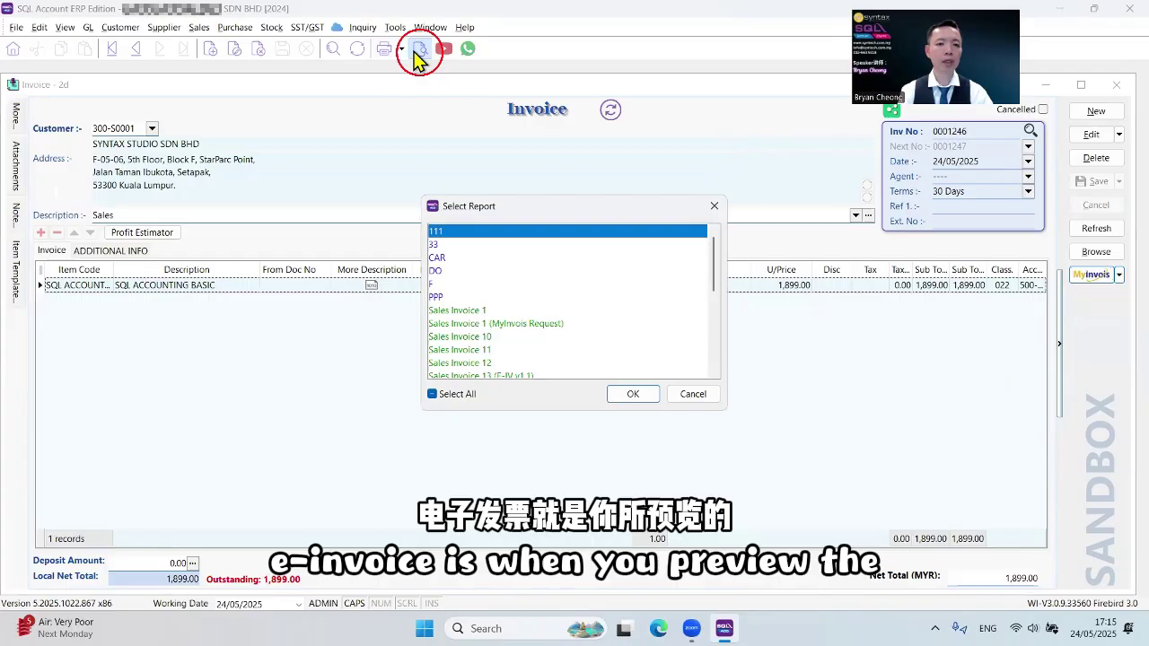
scroll(628, 306, "down", 3)
double_click(533, 318)
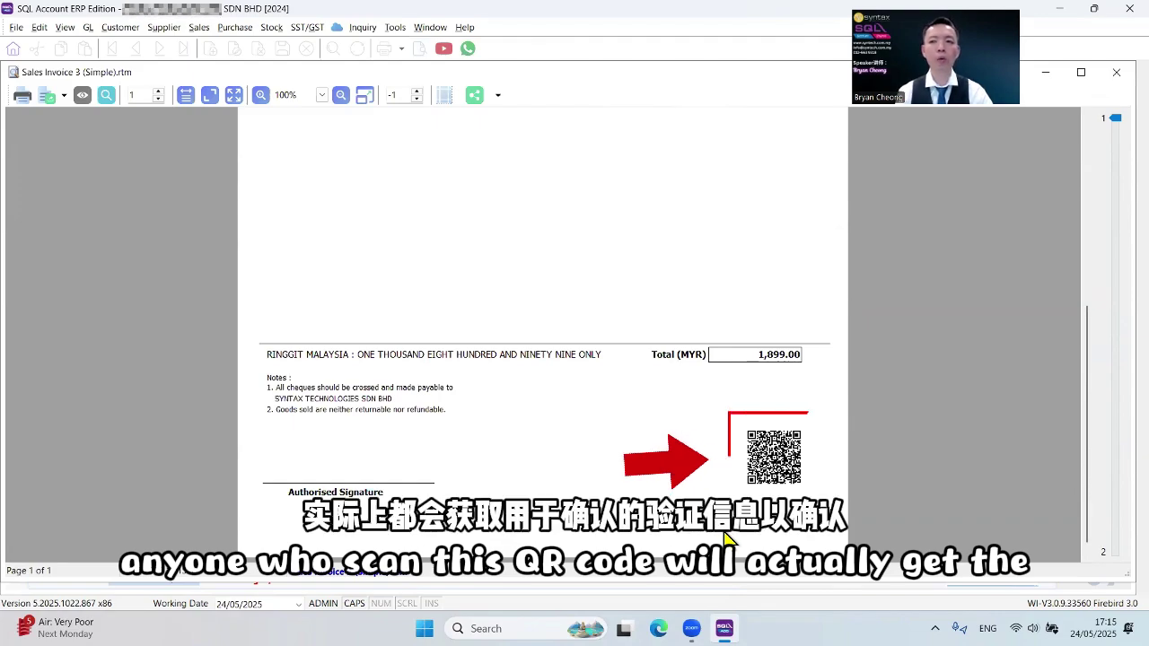
left_click(1115, 79)
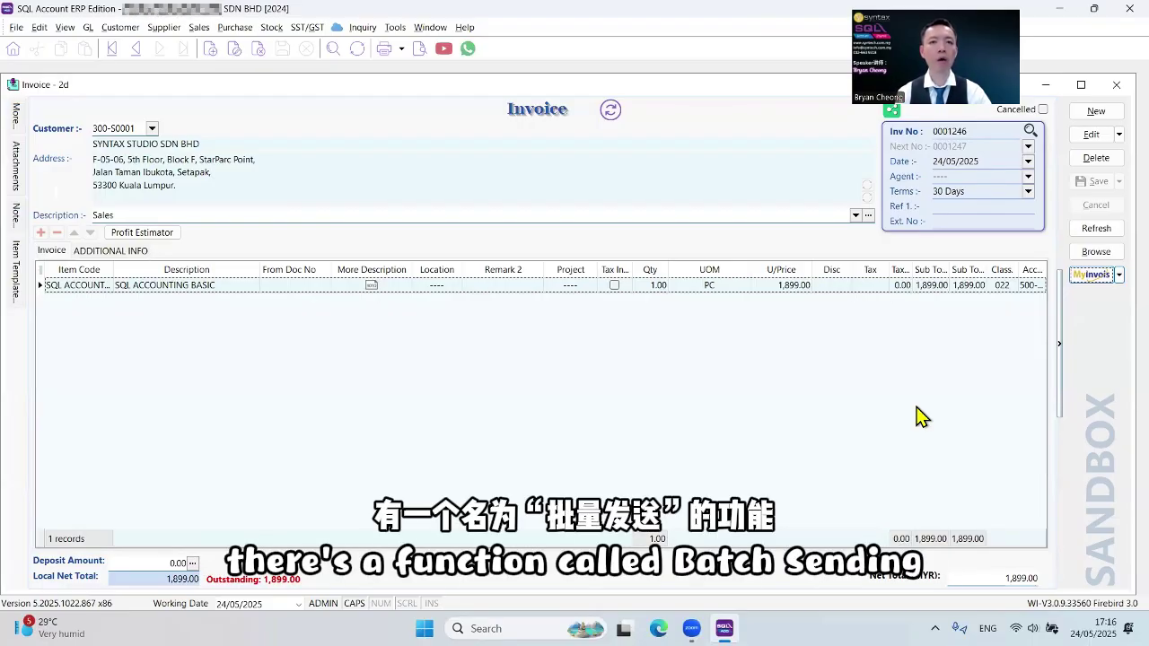
- Create and save another invoice for SYNTAX STUDIO SDN BHD with the item SQL ACCOUNTING BASIC
left_click(1106, 117)
type("SY")
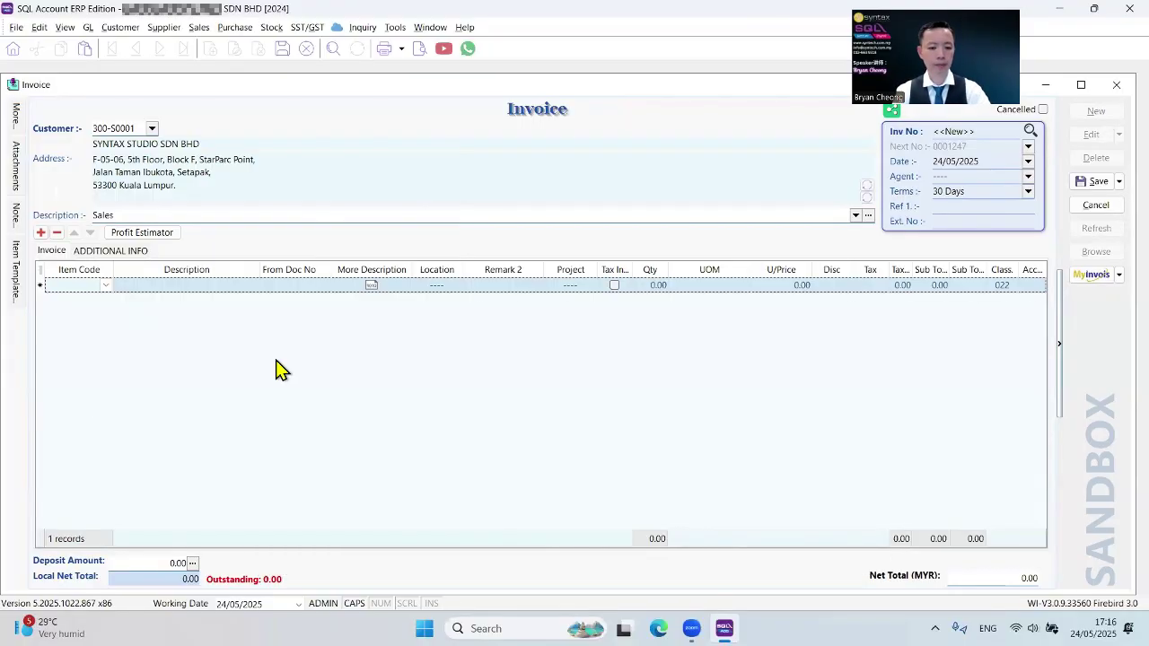
type("SQL")
key("Return")
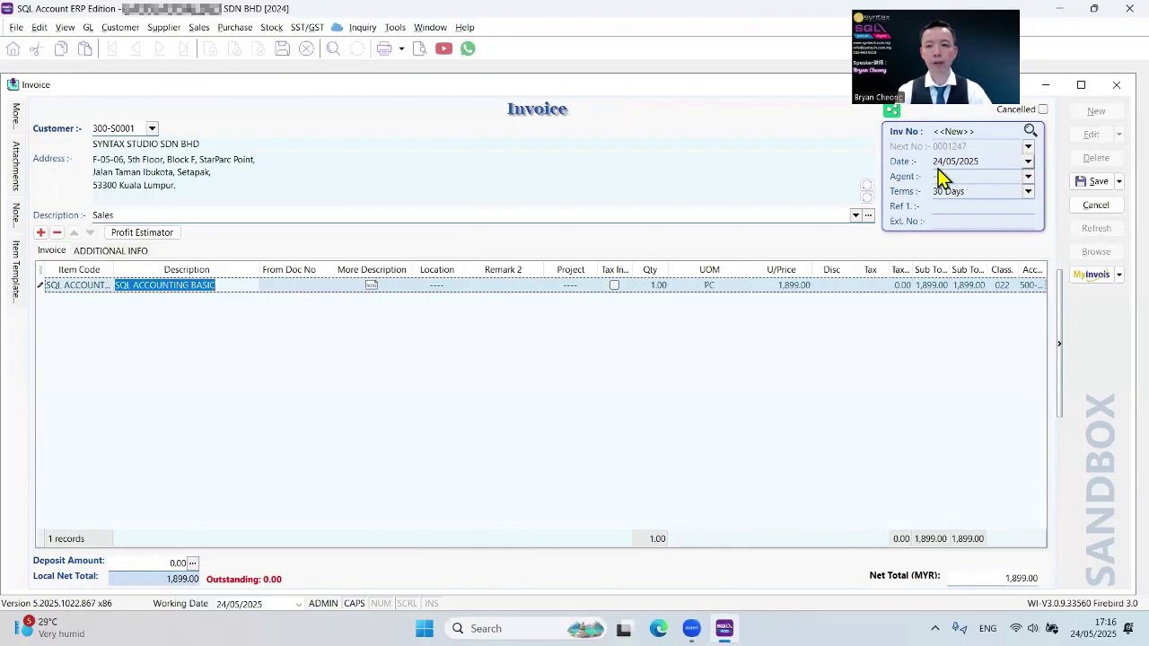
left_click(1099, 183)
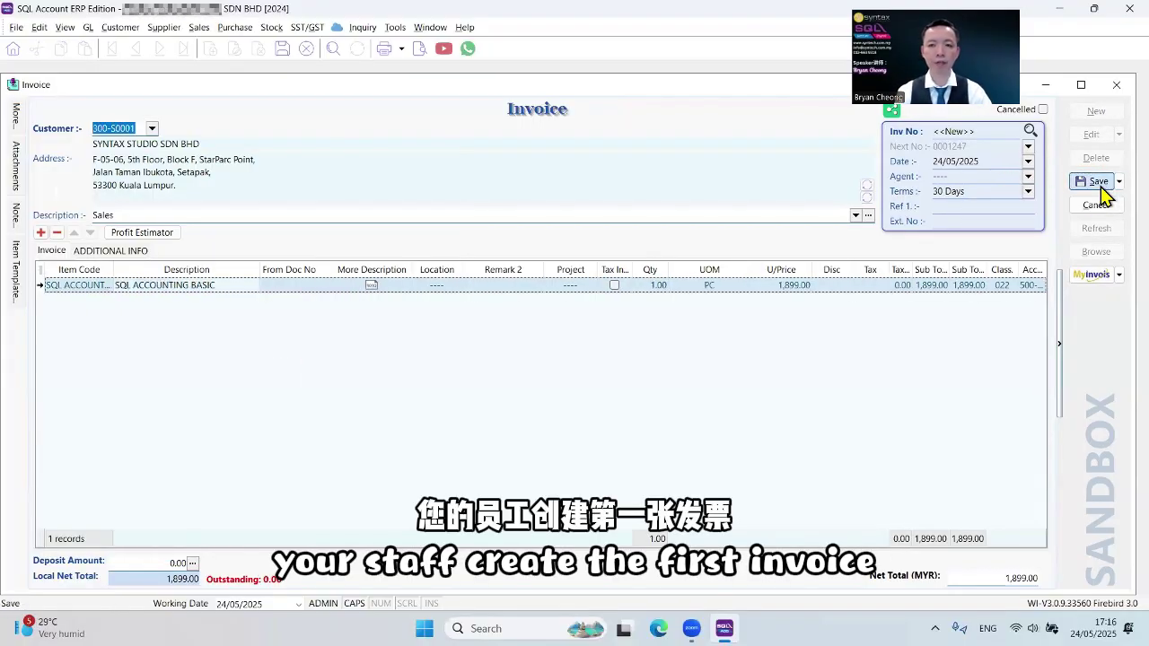
- Copy the saved invoice, paste it into a new invoice and save the duplicate
right_click(724, 121)
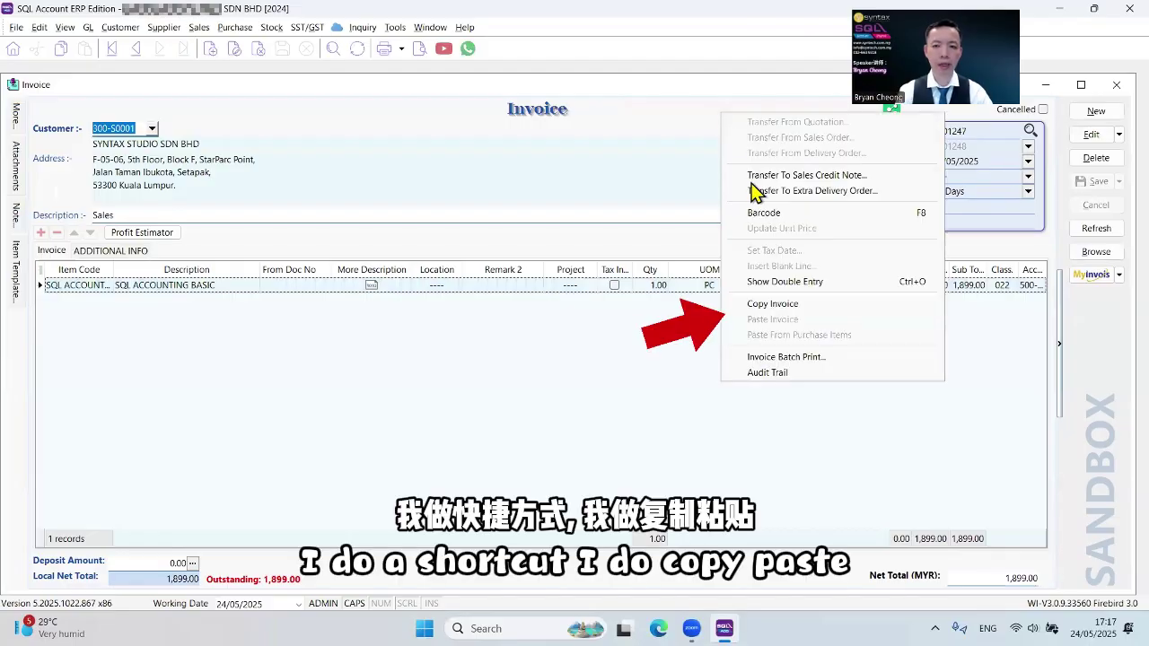
left_click(772, 304)
left_click(1097, 111)
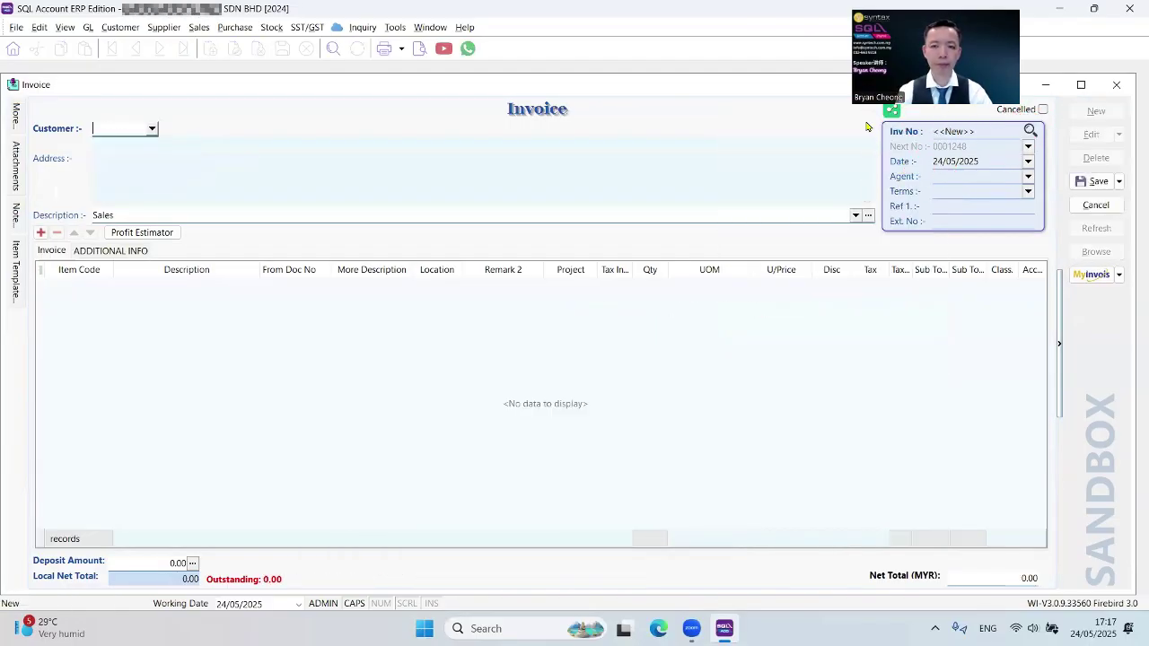
right_click(768, 118)
left_click(828, 324)
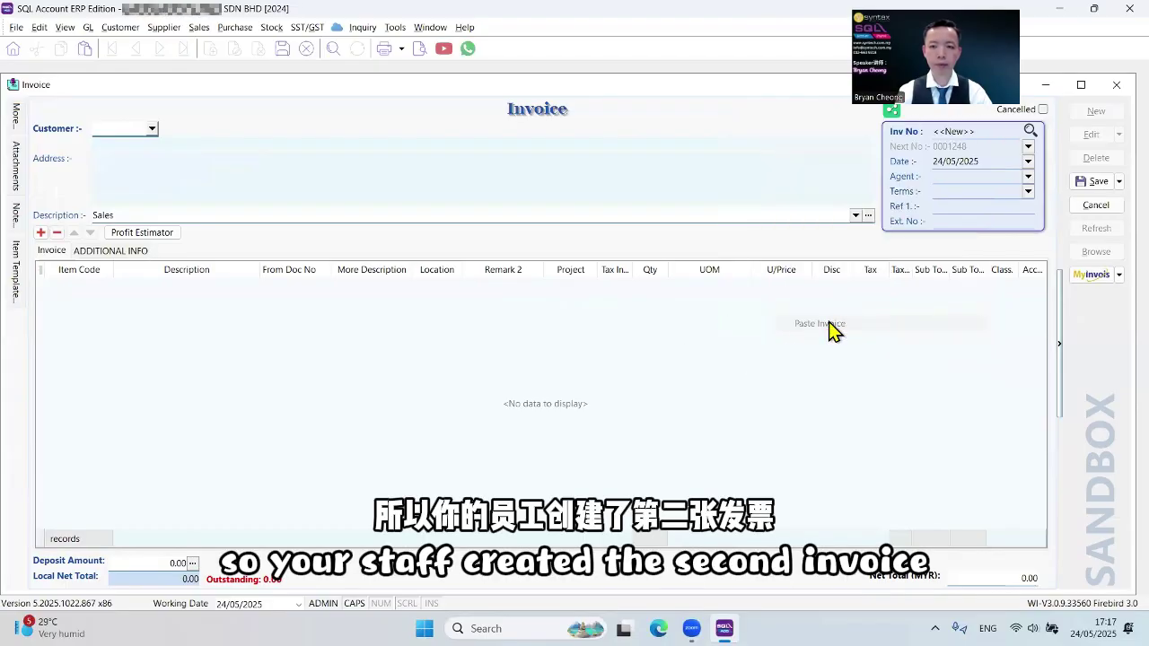
left_click(1089, 180)
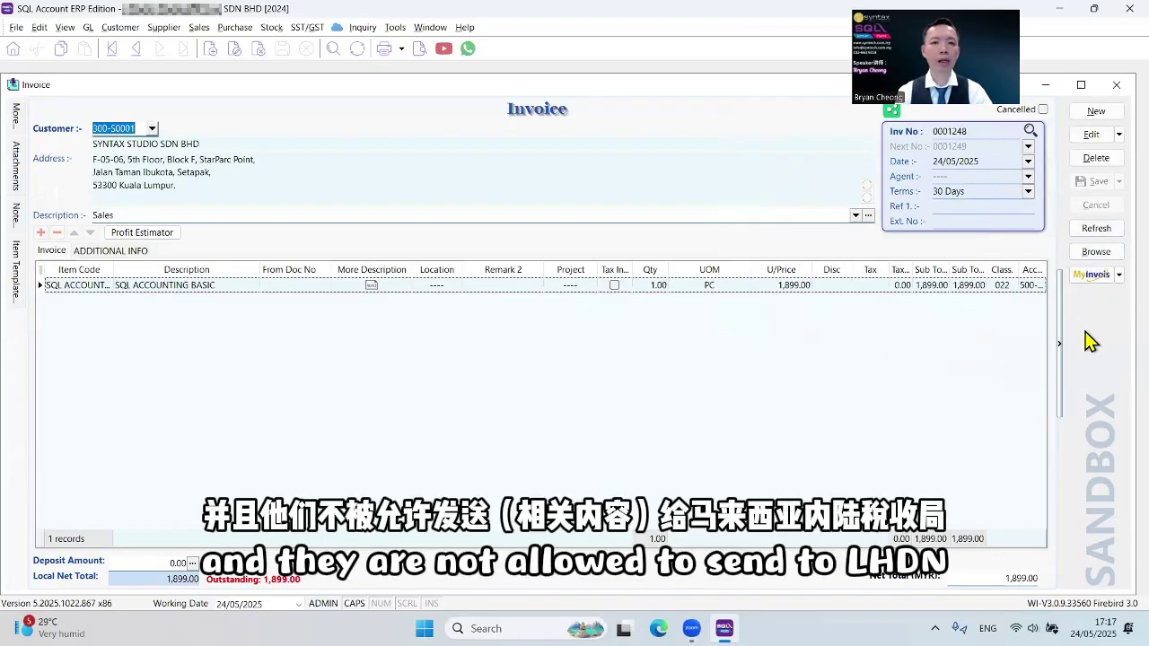
- Return to the invoice list, refresh it and select the first of the two unsubmitted invoices at the end
left_click(1099, 253)
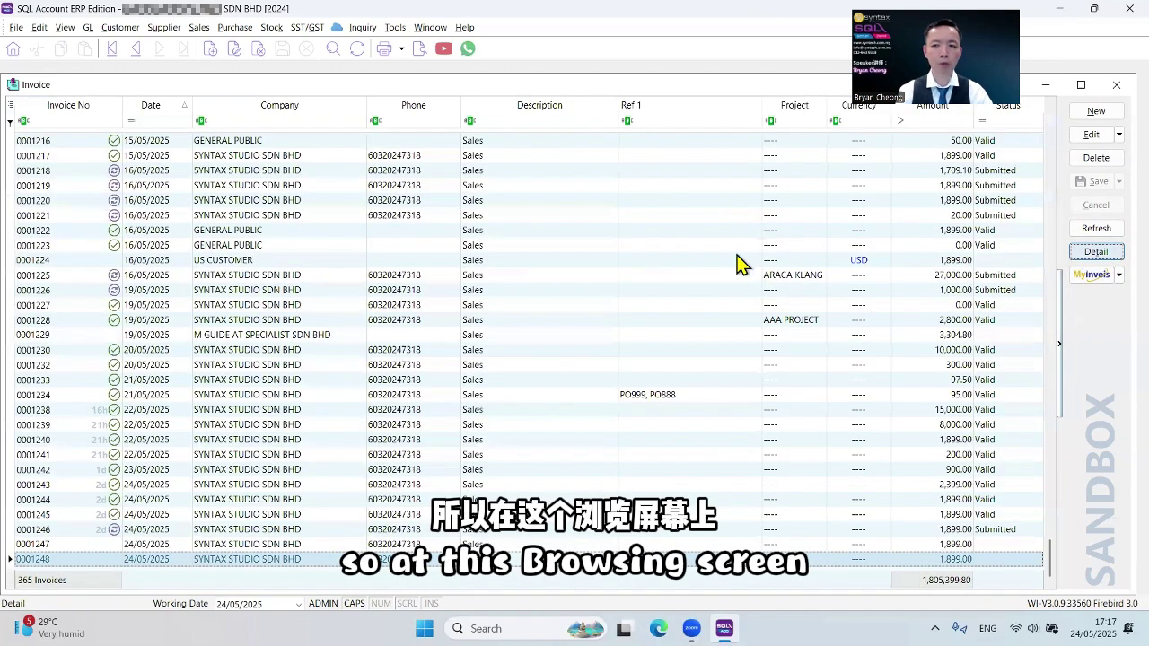
left_click(1096, 228)
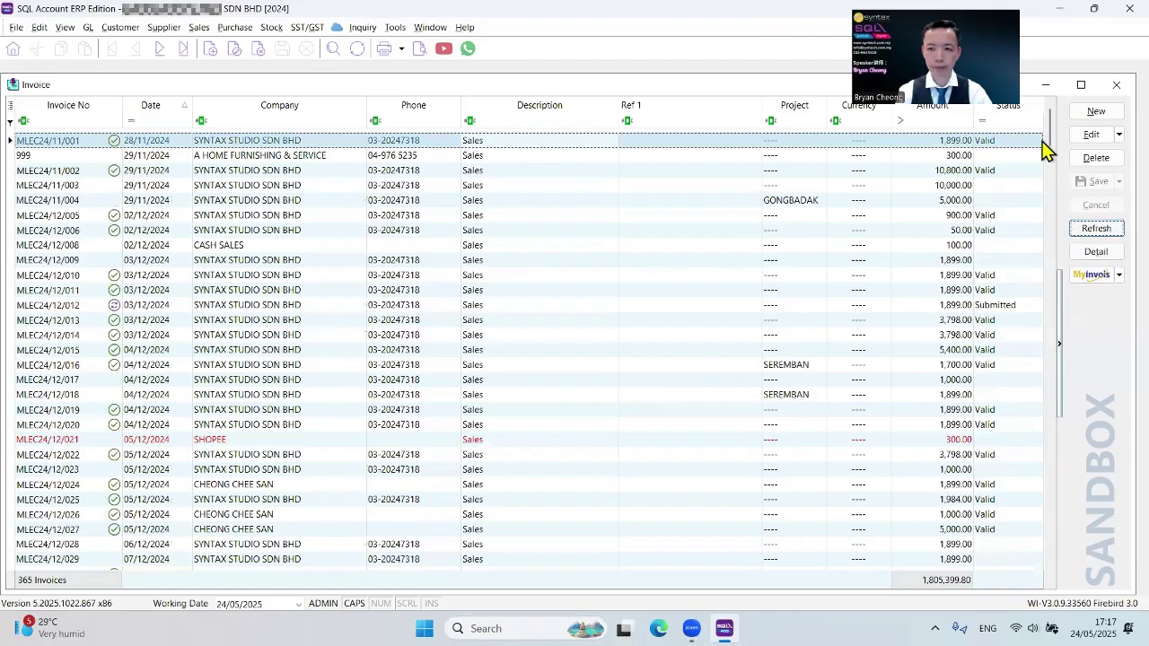
left_click_drag(1052, 136, 1059, 587)
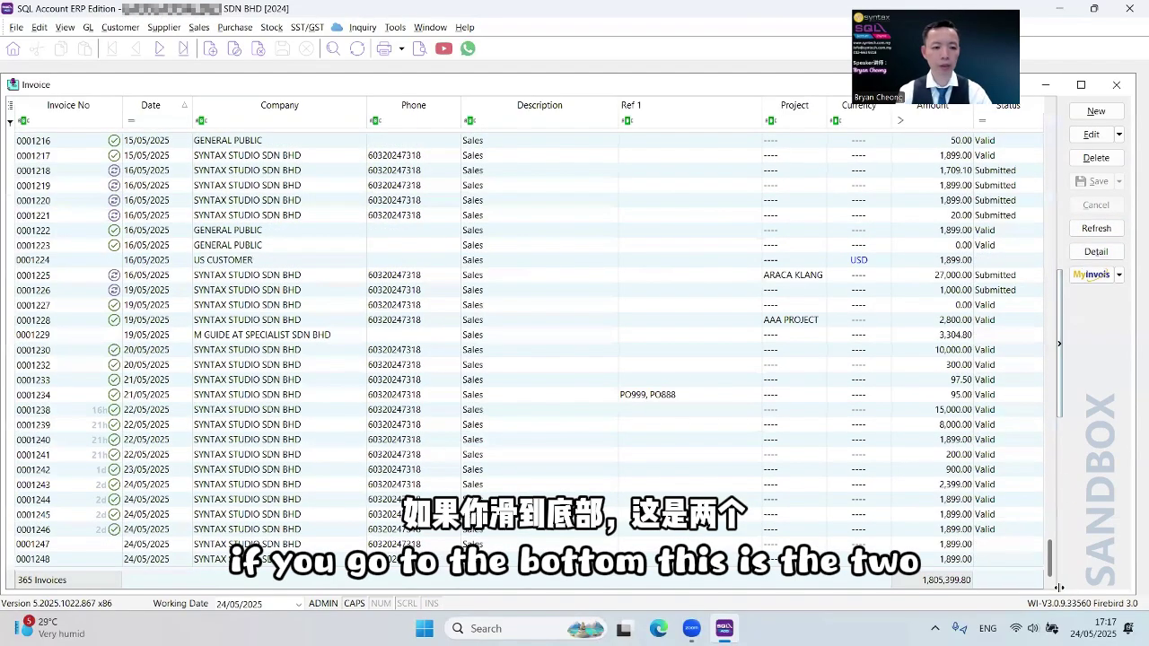
left_click(152, 545)
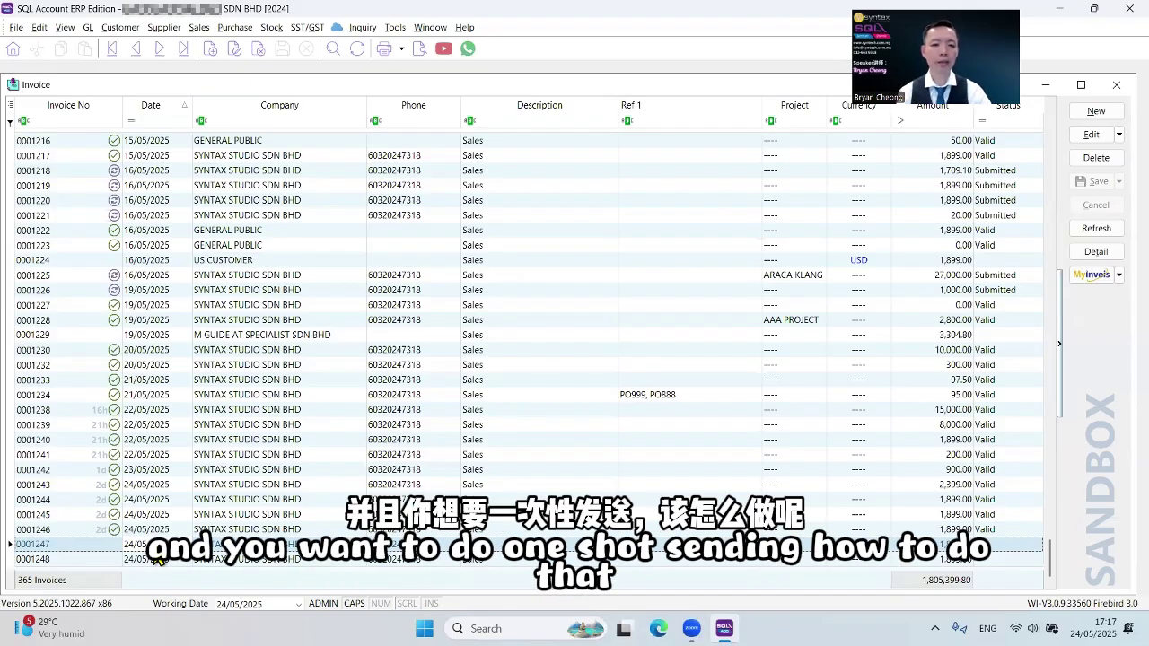
- Batch submit the sandbox e-invoices dated 24/05/2025 to 24/05/2025
left_click(1119, 275)
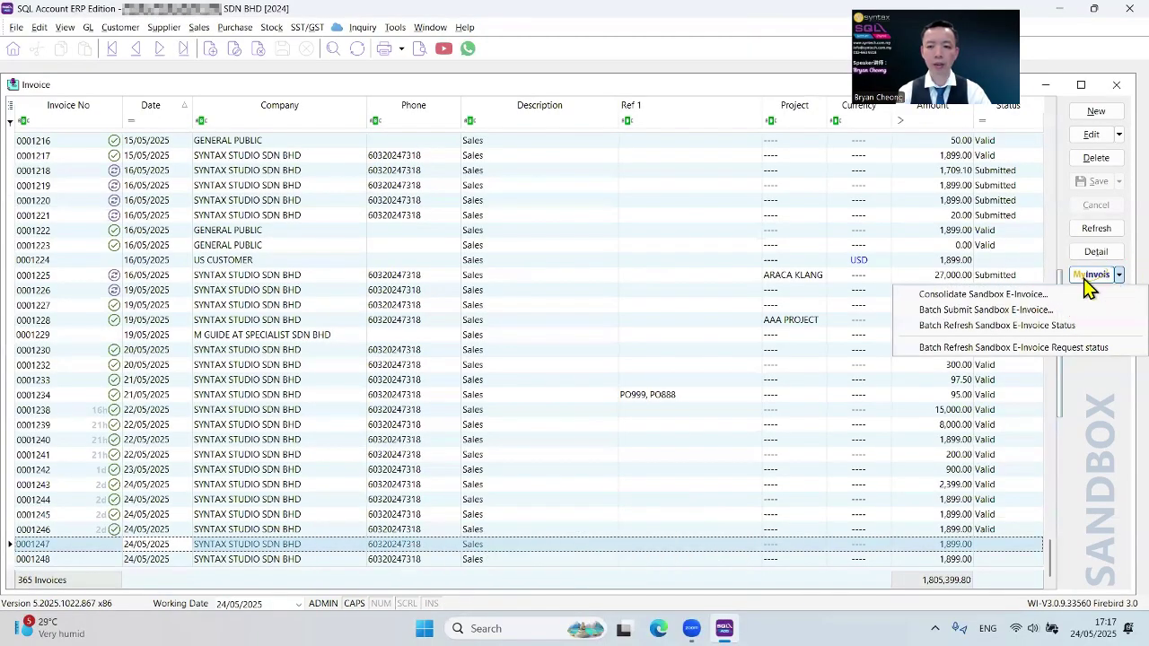
left_click(988, 310)
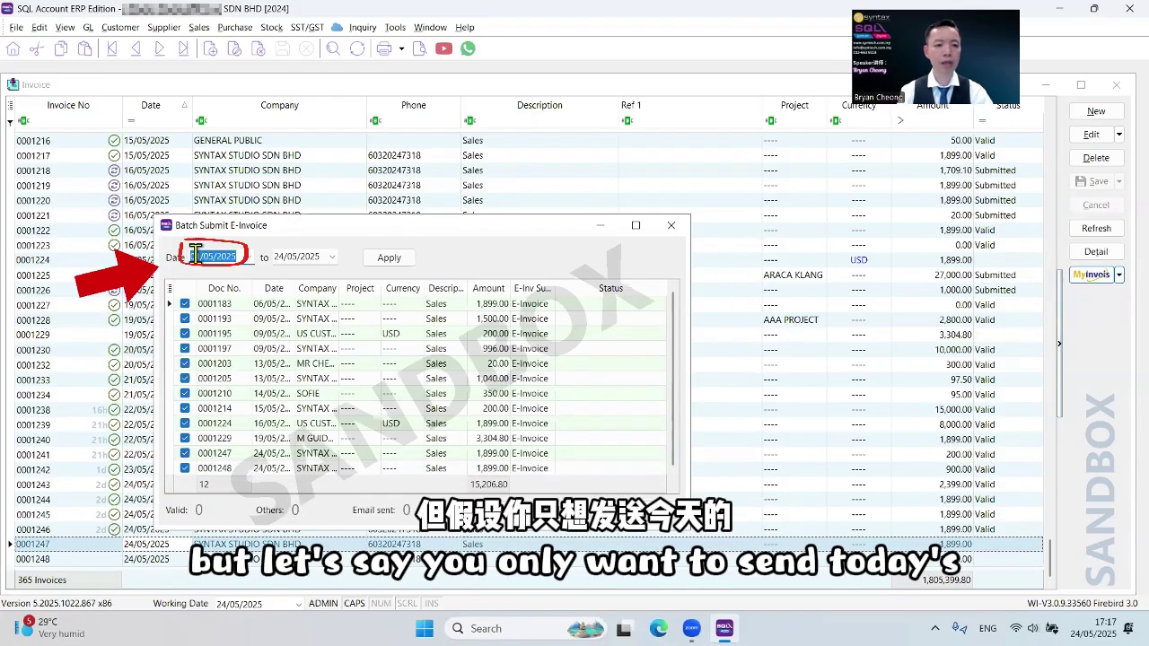
type("24")
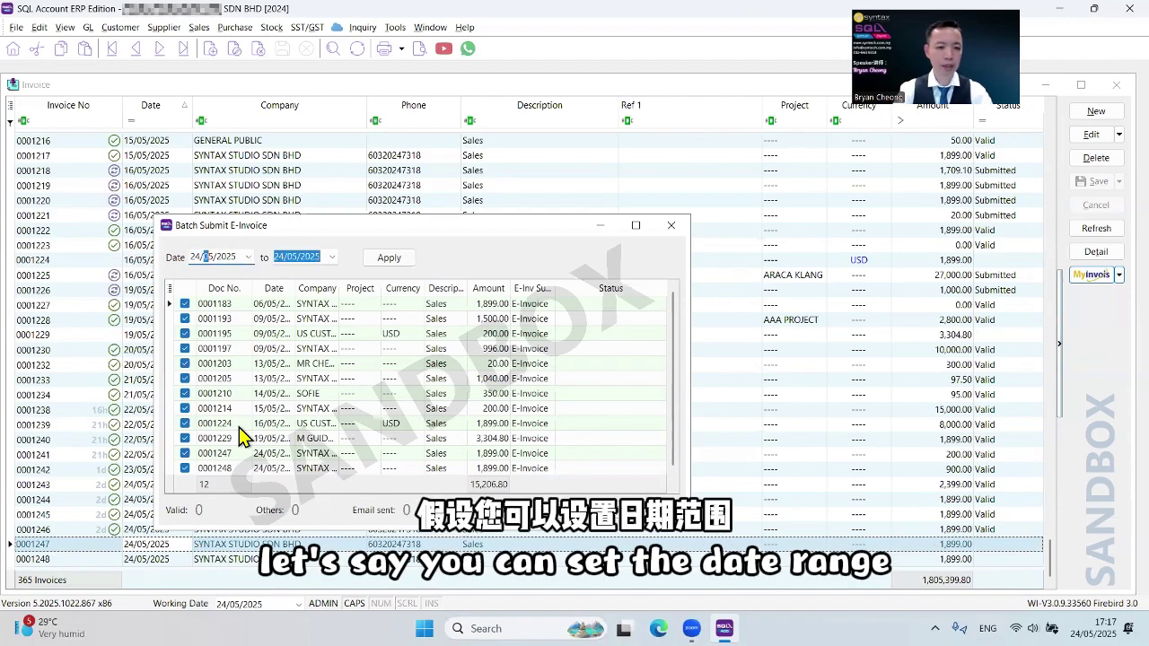
left_click(404, 261)
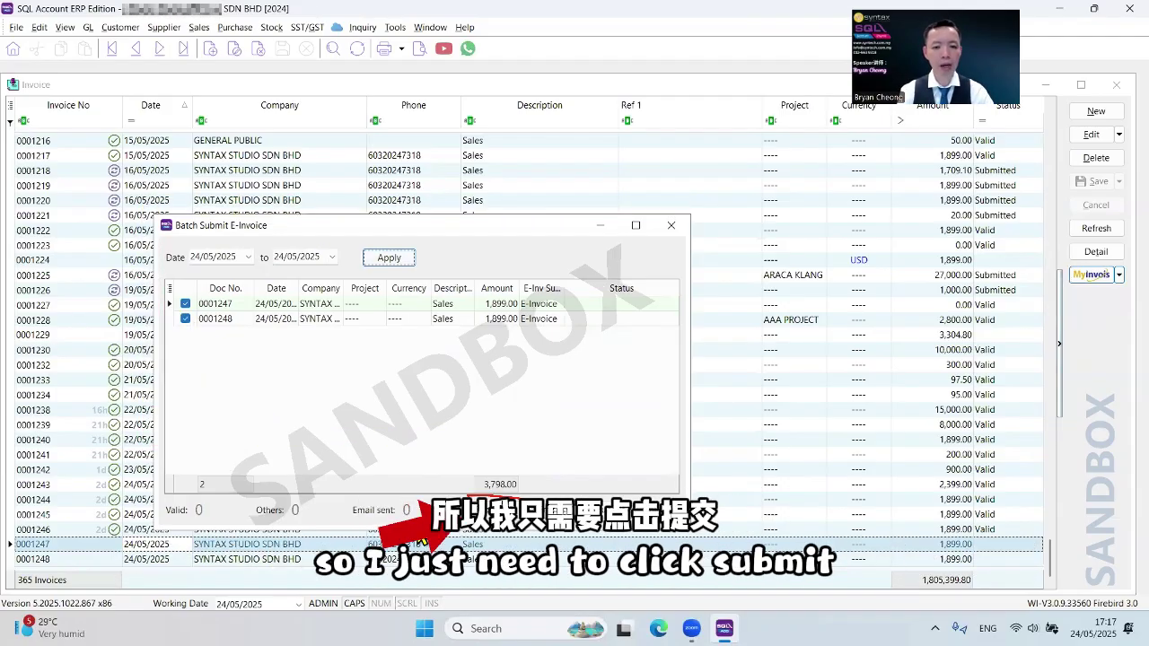
left_click(495, 510)
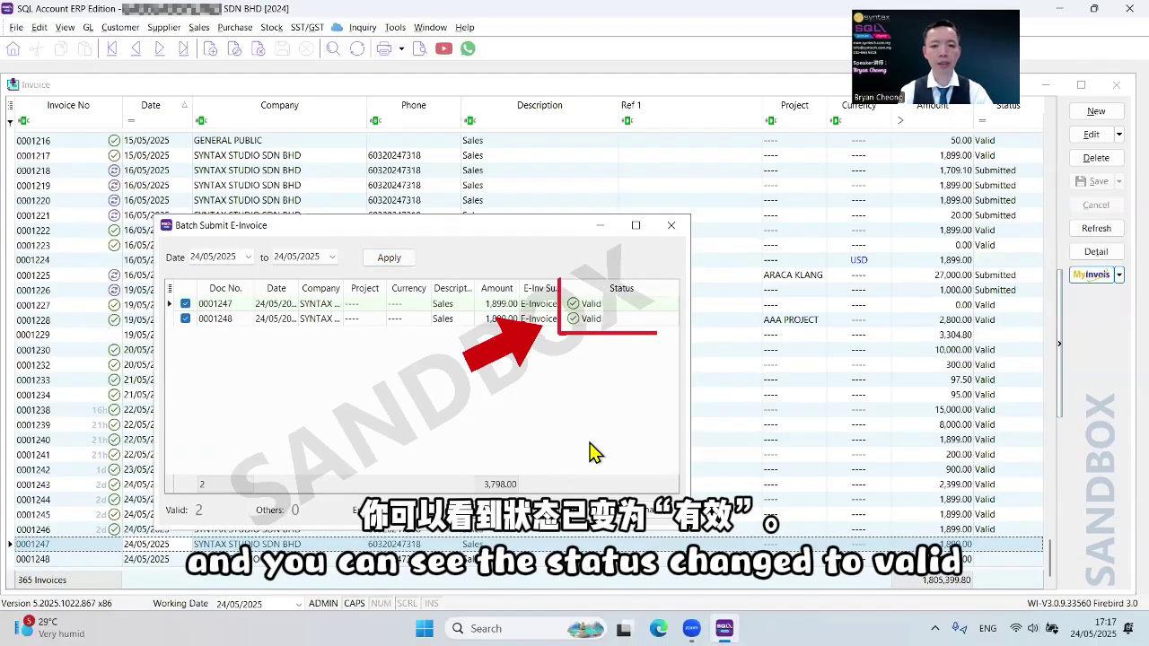
- Close the batch submission and refresh the invoice list to check the e-invoice status of the last two invoices
left_click(671, 226)
left_click(1099, 231)
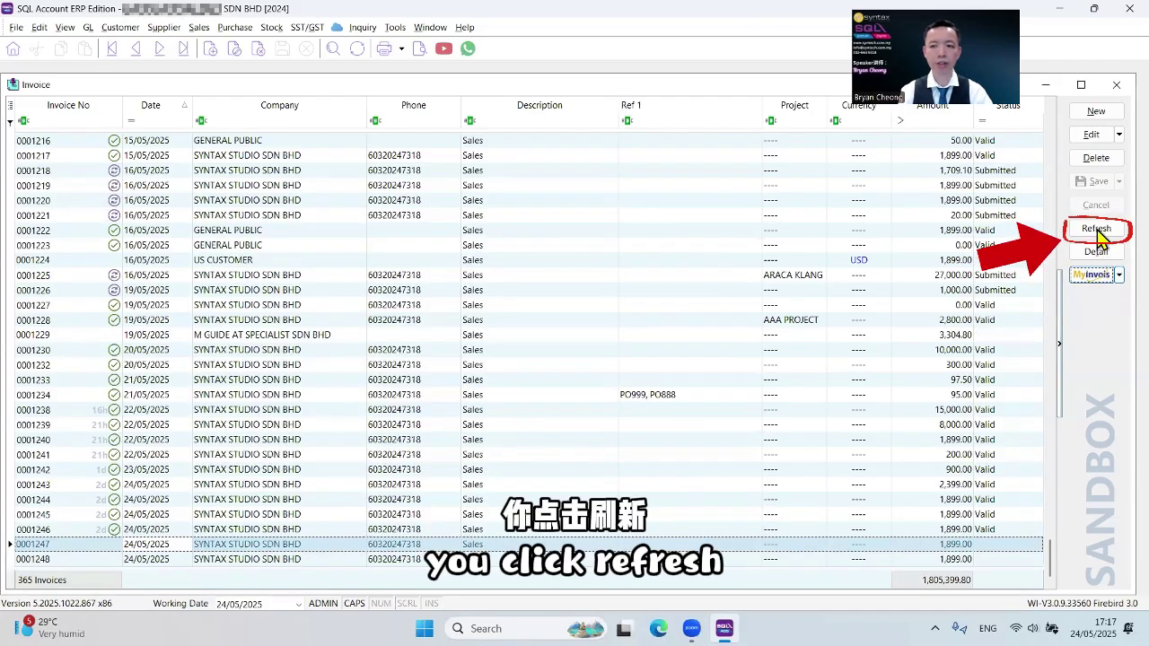
left_click_drag(1049, 132, 1049, 588)
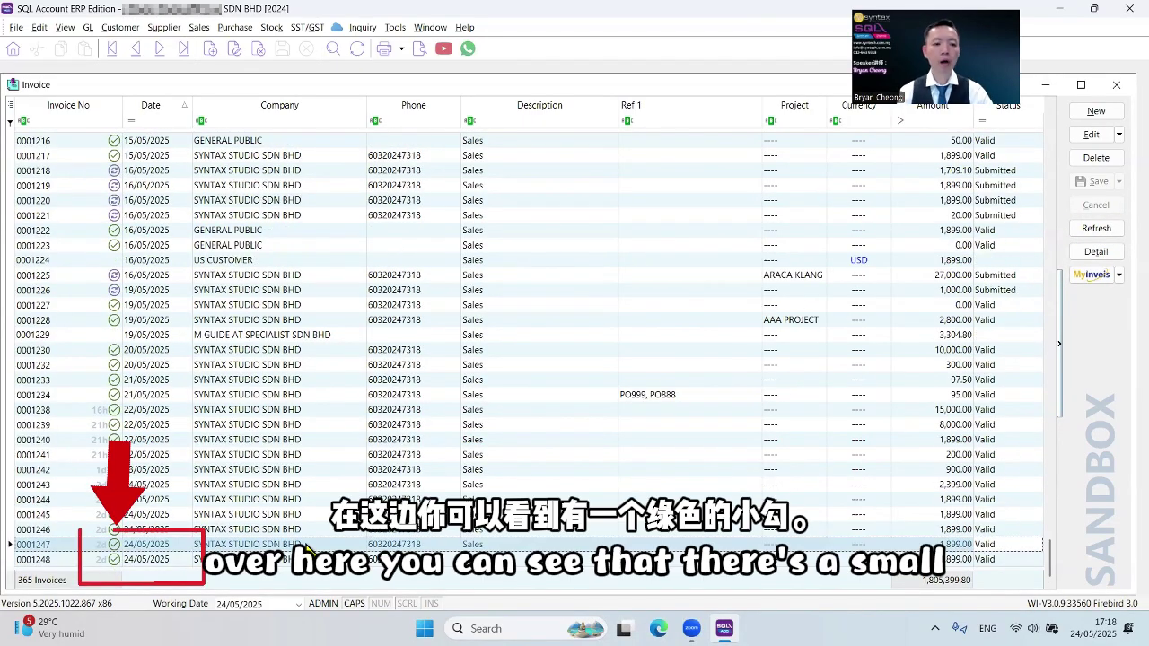